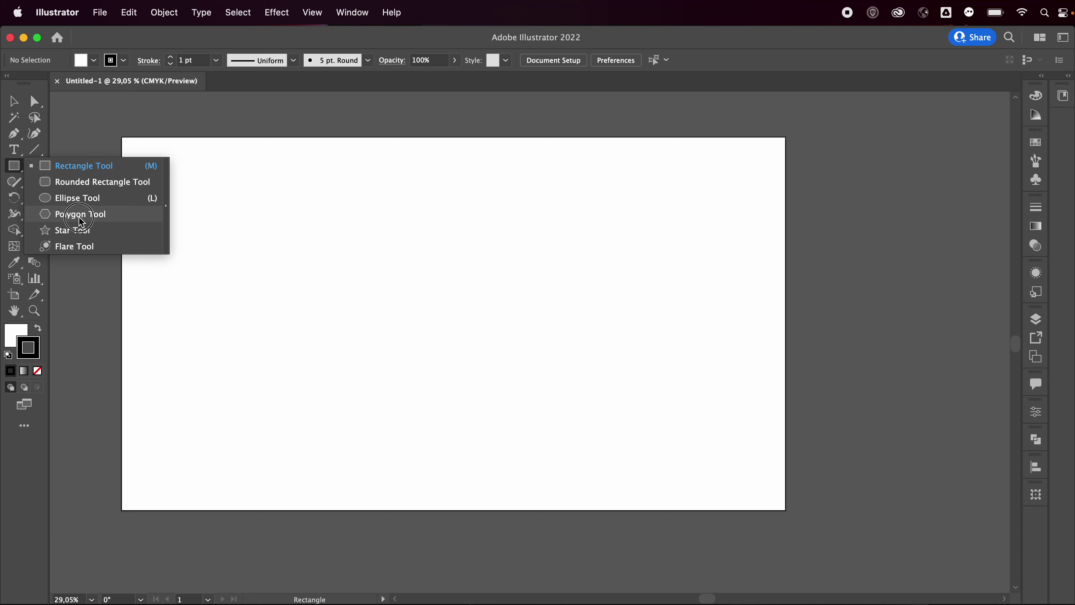
# Draw a hexagon about 314 px wide and 272 px high at the centre of the artboard.
pyautogui.click(82, 214)
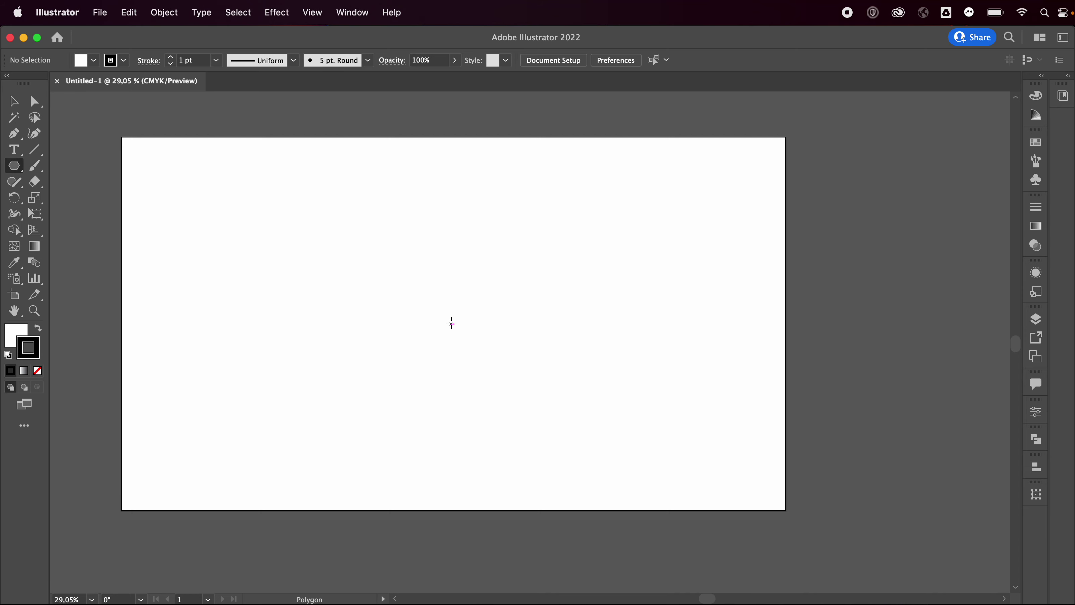
pyautogui.moveTo(453, 324); pyautogui.dragTo(410, 293)
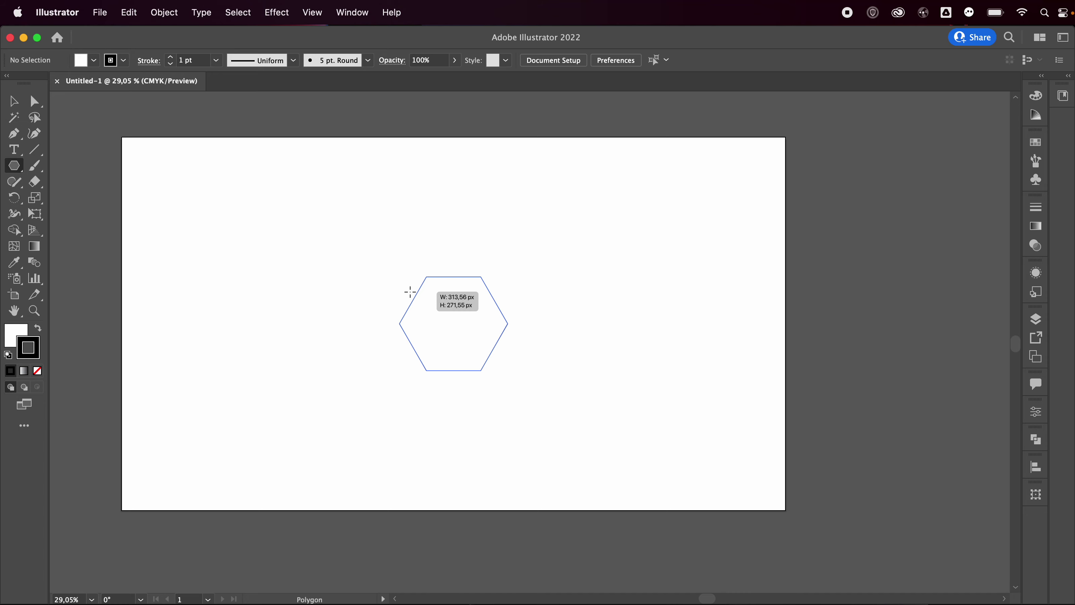
pyautogui.moveTo(410, 292); pyautogui.dragTo(411, 292)
pyautogui.press('v')
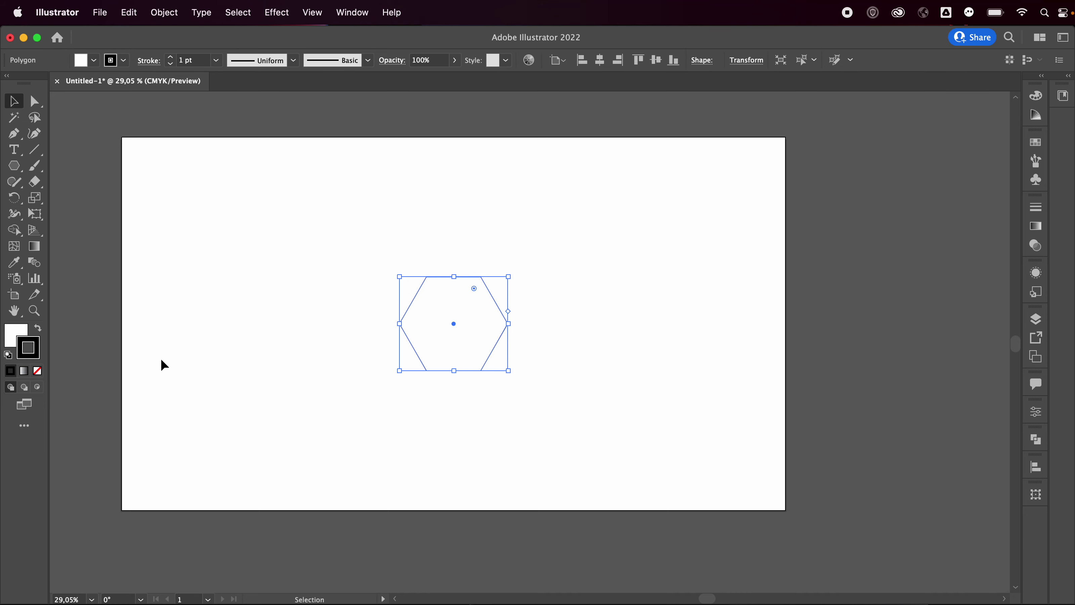
# Remove the hexagon's stroke and fill it with black (000000).
pyautogui.click(38, 371)
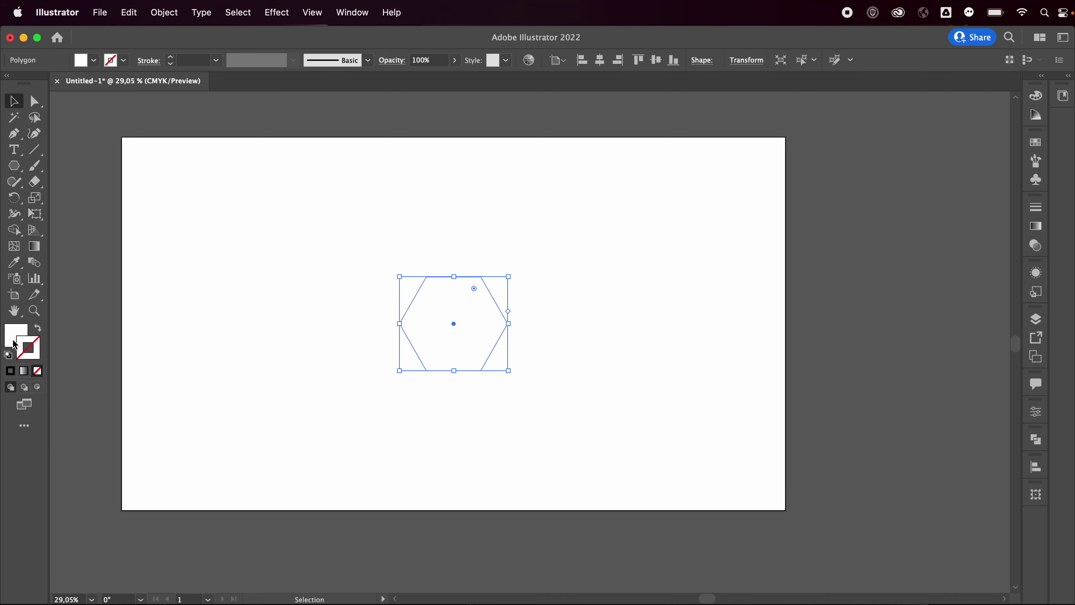
pyautogui.doubleClick(12, 339)
pyautogui.moveTo(399, 411); pyautogui.dragTo(355, 459)
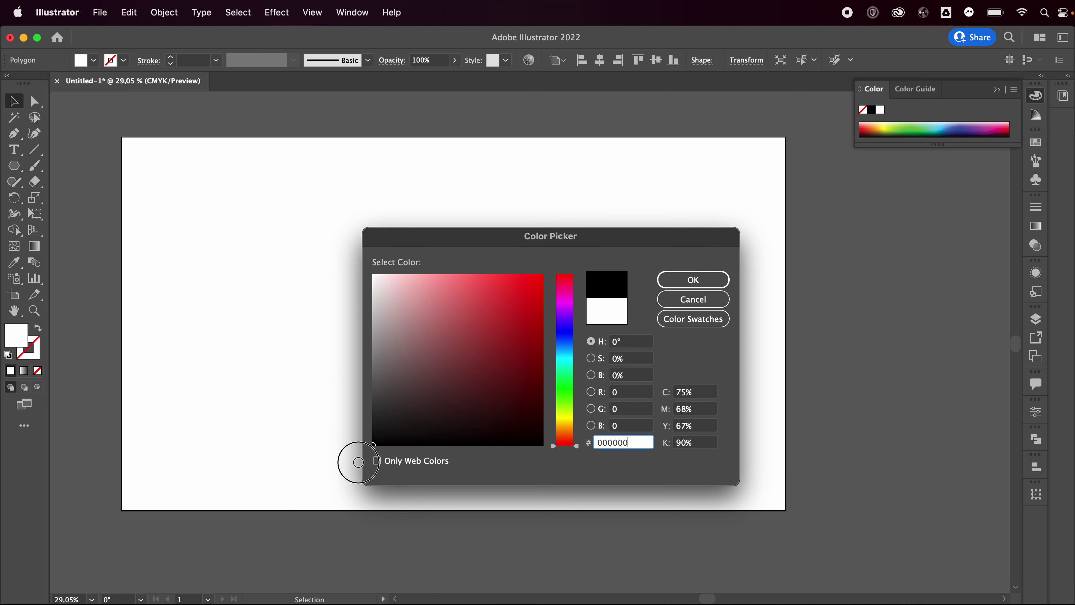
pyautogui.click(692, 279)
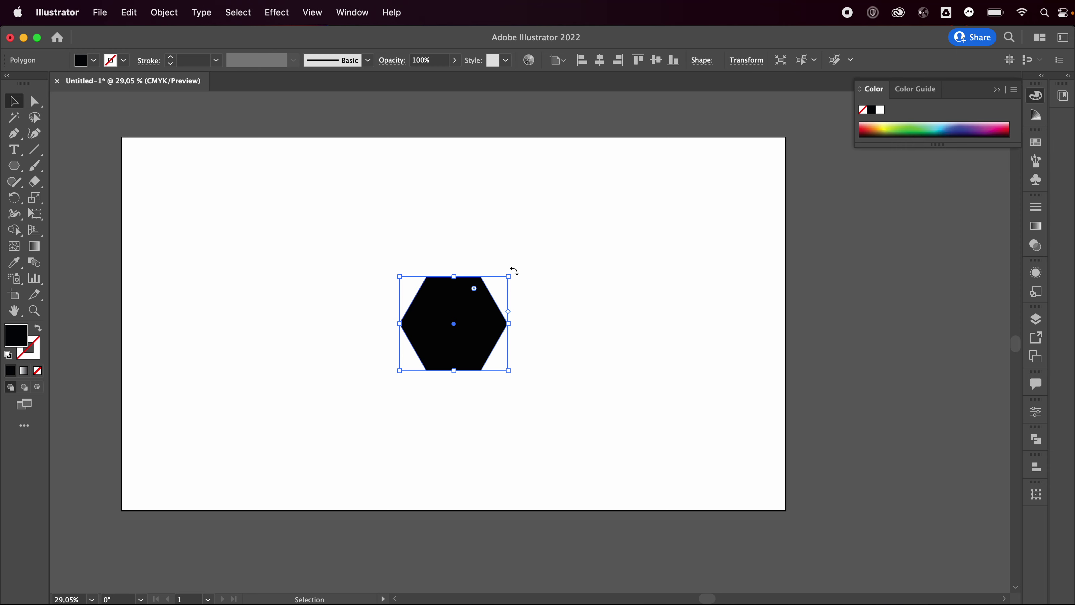
# Rotate the hexagon so a corner points up, and shift its upper three anchor points down to leave only short vertical sides.
pyautogui.moveTo(513, 271); pyautogui.dragTo(422, 237)
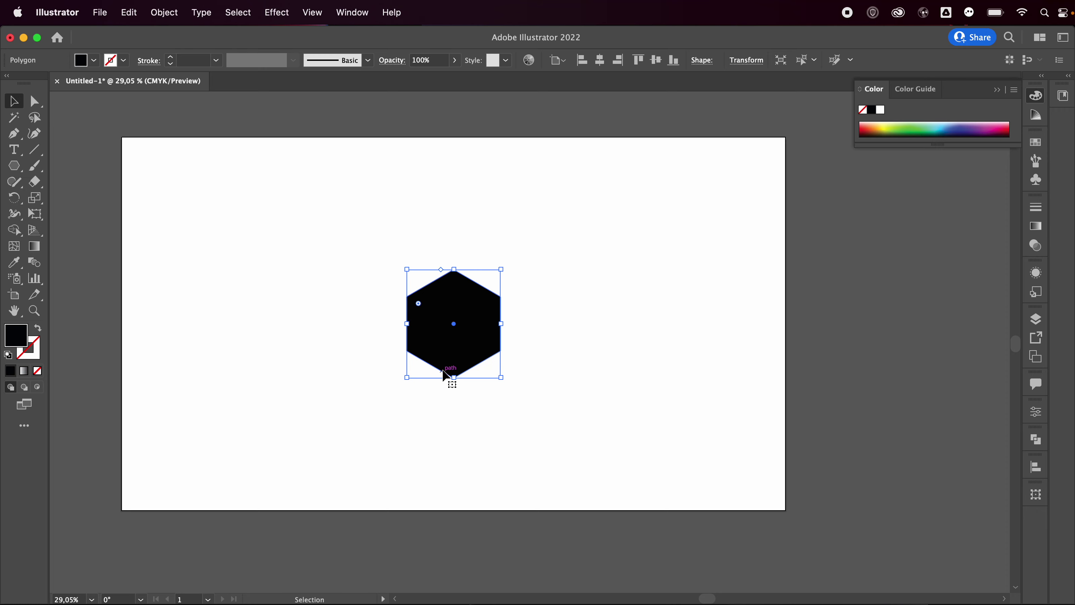
pyautogui.press('a')
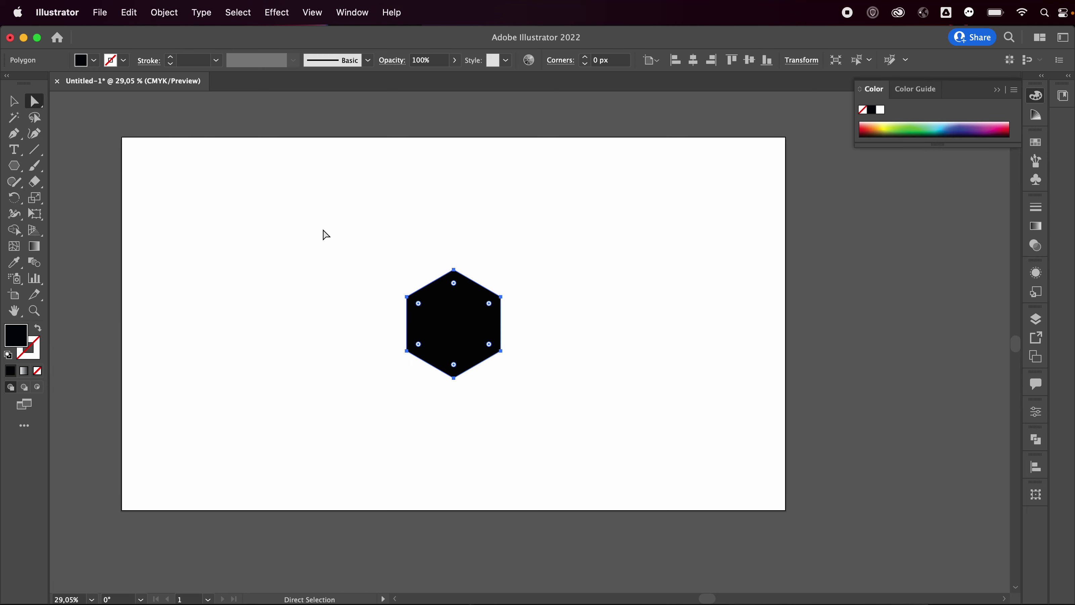
pyautogui.moveTo(380, 242); pyautogui.dragTo(533, 311)
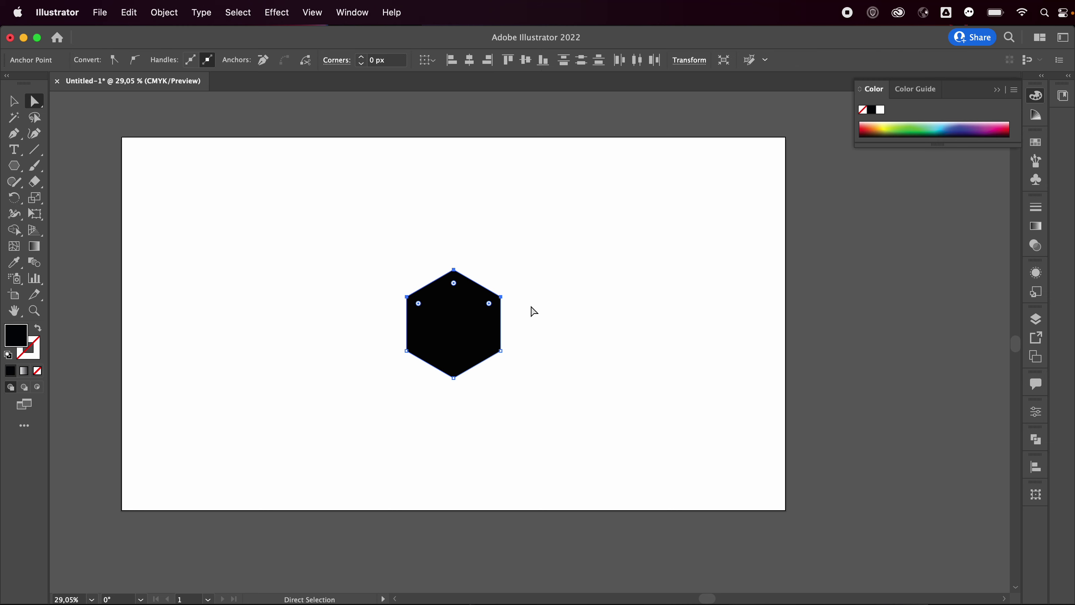
pyautogui.press('Down')
pyautogui.press('Down')
pyautogui.press('Down')
pyautogui.press('Down')
pyautogui.press('Down')
pyautogui.press('Down')
pyautogui.press('Down')
pyautogui.press('Down')
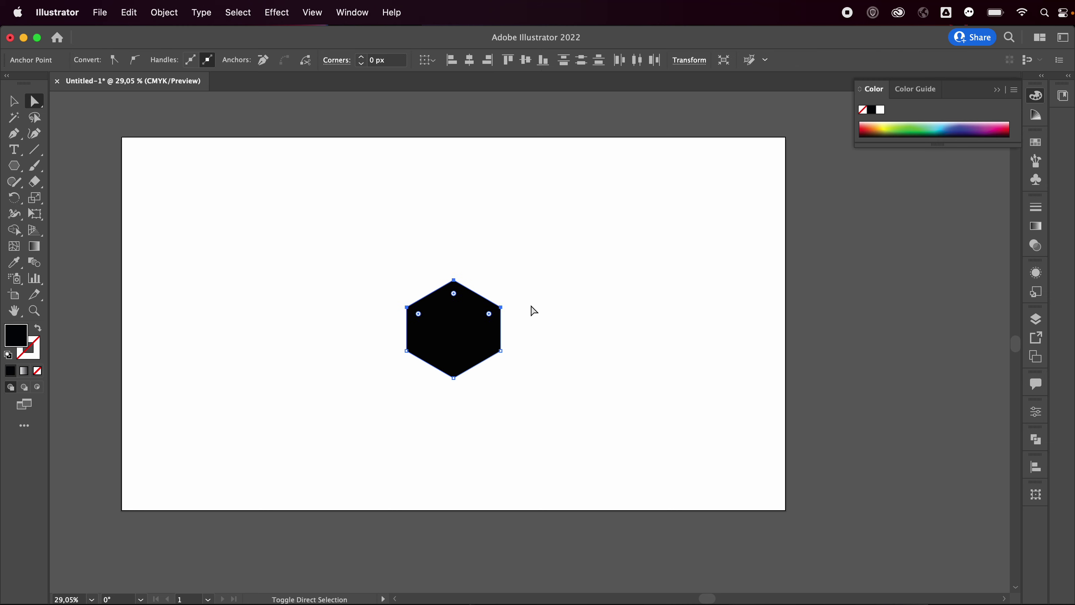
pyautogui.press('Down')
pyautogui.press('Down')
pyautogui.press('Down')
pyautogui.press('Down')
pyautogui.press('Down')
pyautogui.press('Down')
pyautogui.press('Down')
pyautogui.press('Down')
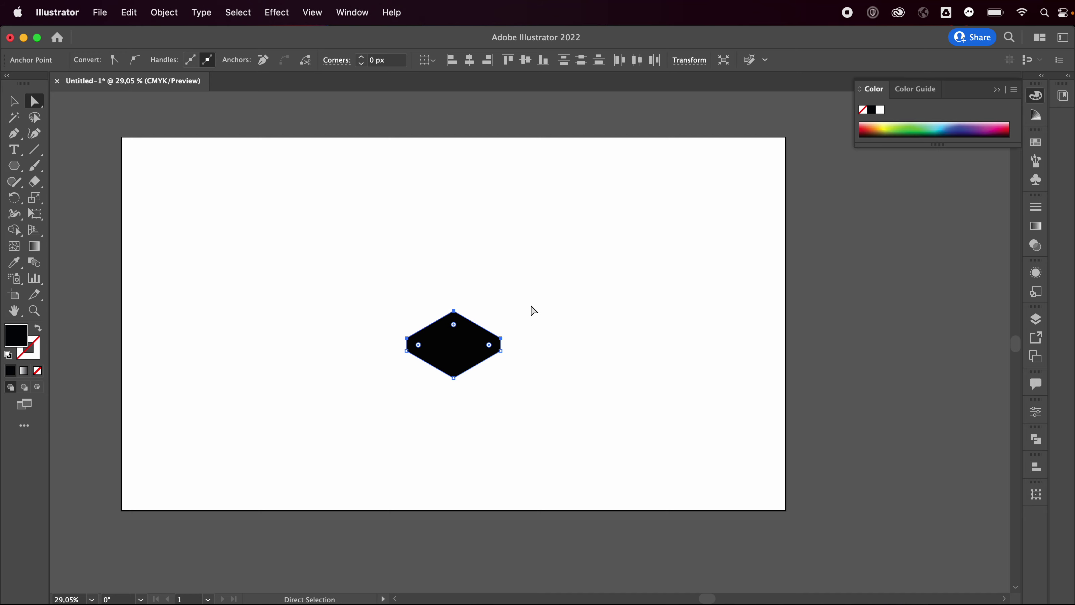
pyautogui.press('v')
pyautogui.click(629, 317)
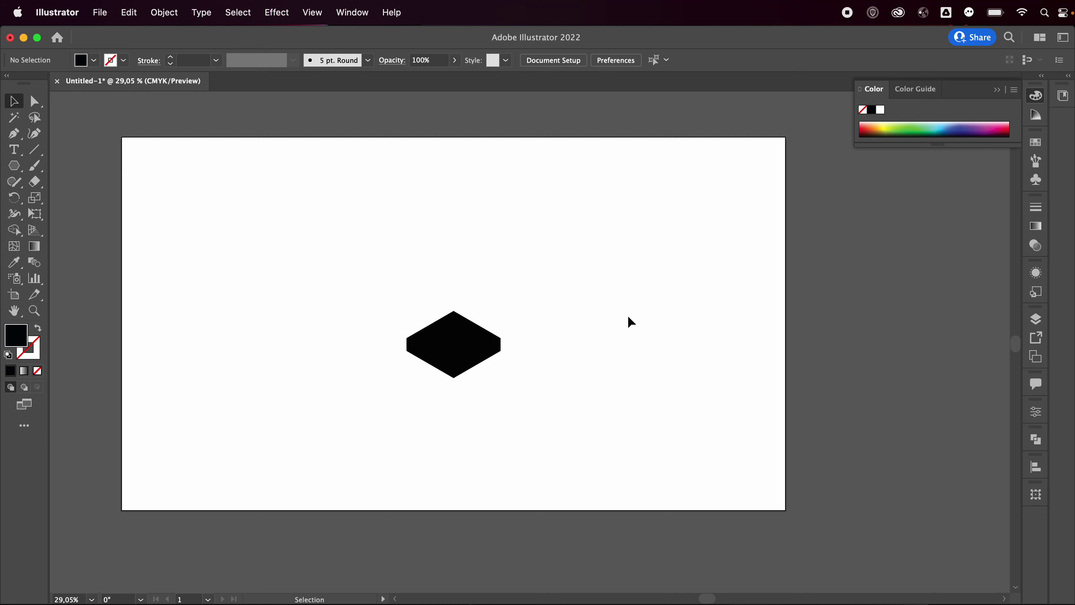
# Duplicate the flattened hexagon twice straight upward to form a vertical column of three shapes.
pyautogui.moveTo(449, 354); pyautogui.dragTo(449, 278)
pyautogui.moveTo(449, 278); pyautogui.dragTo(449, 199)
pyautogui.scroll(-2, 469, 211)
pyautogui.scroll(3, 470, 212)
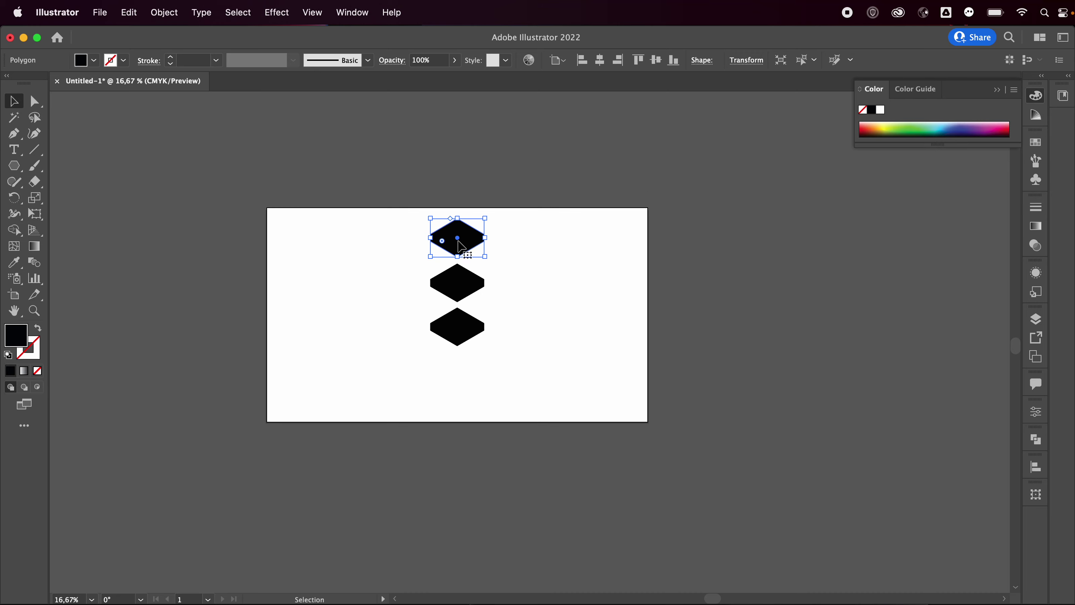
# Fill the middle flattened hexagon with dark grey 545454.
pyautogui.press('z')
pyautogui.moveTo(447, 239); pyautogui.dragTo(538, 233)
pyautogui.press('v')
pyautogui.click(516, 276)
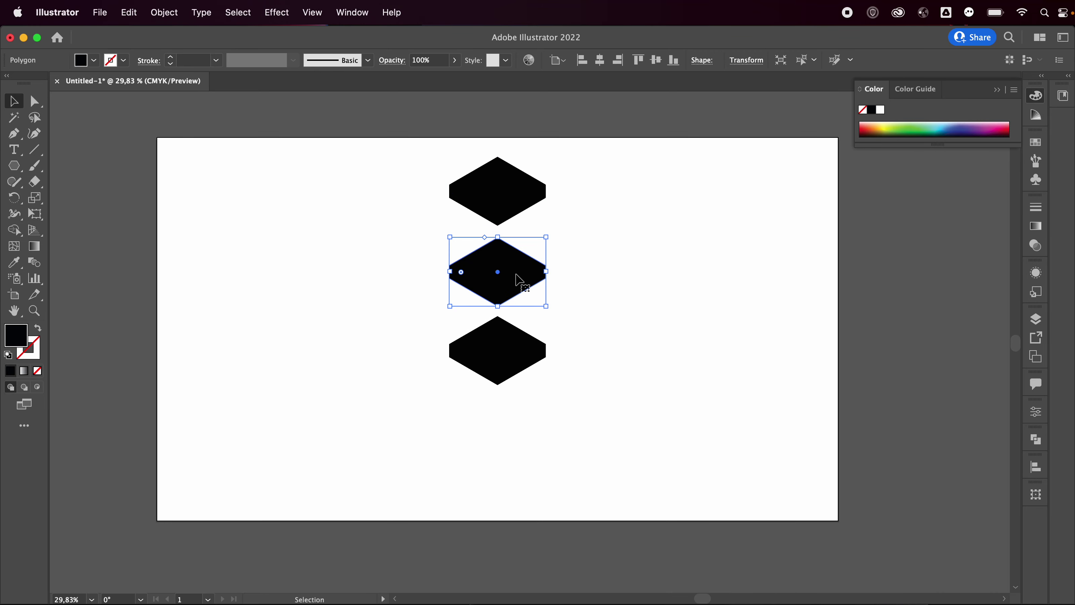
pyautogui.doubleClick(20, 336)
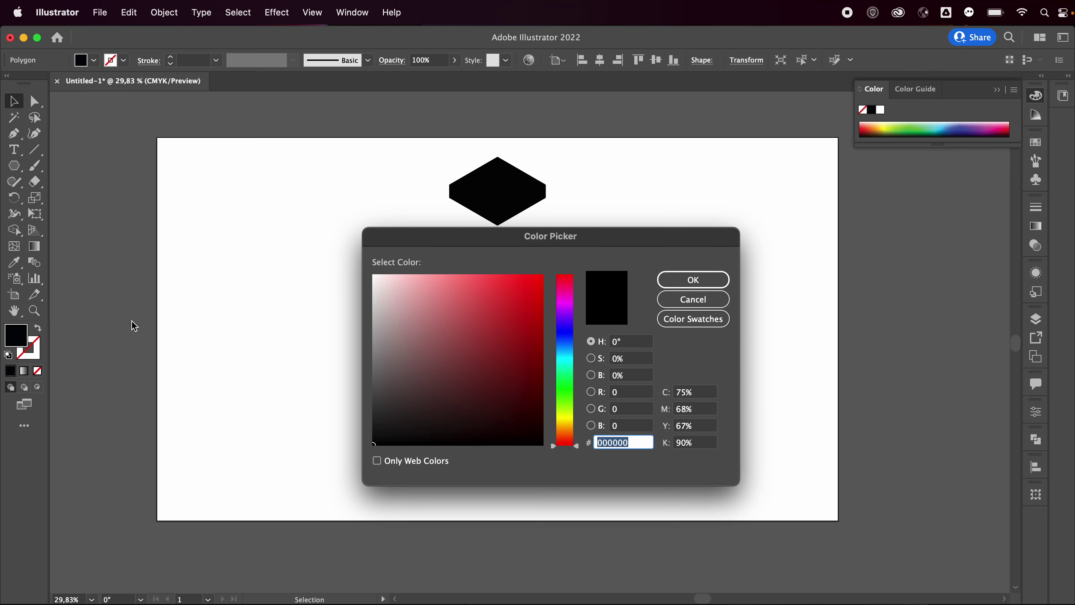
pyautogui.write('545454')
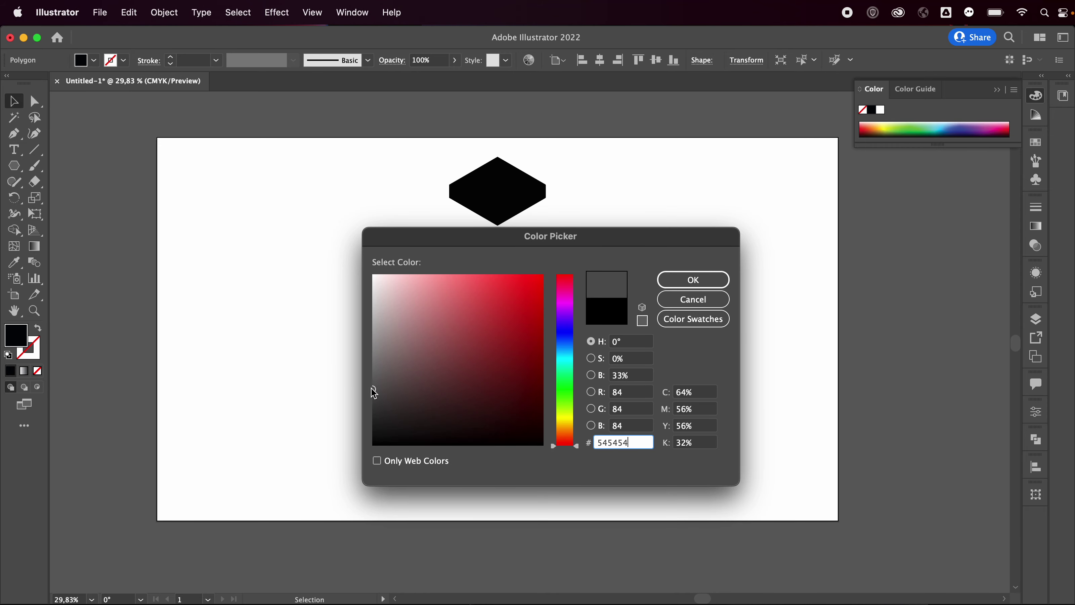
pyautogui.click(683, 281)
# Fill the top flattened hexagon with light grey CECECE.
pyautogui.click(518, 214)
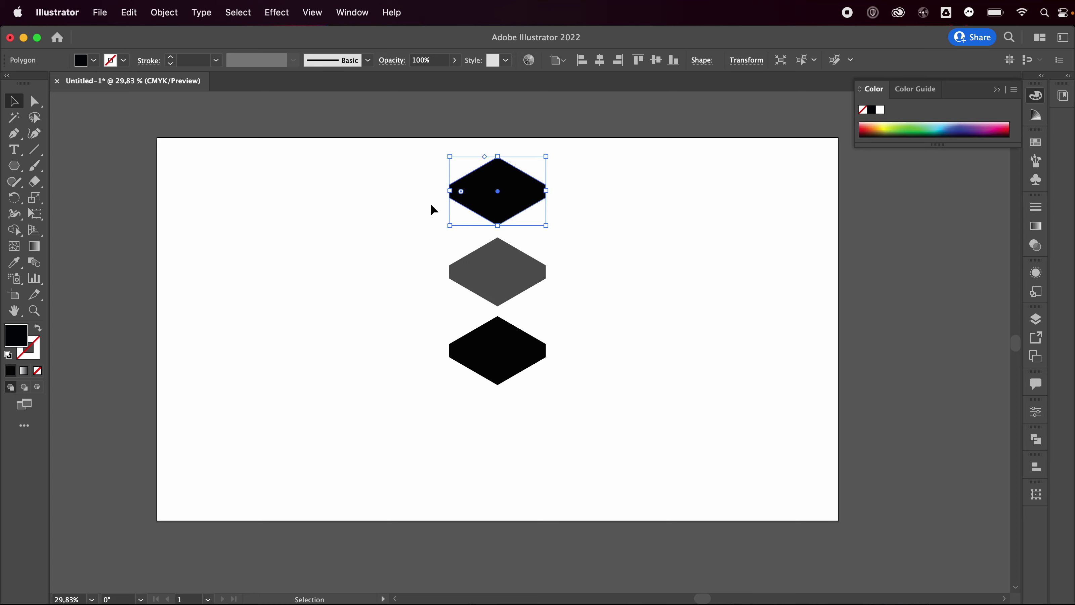
pyautogui.doubleClick(19, 338)
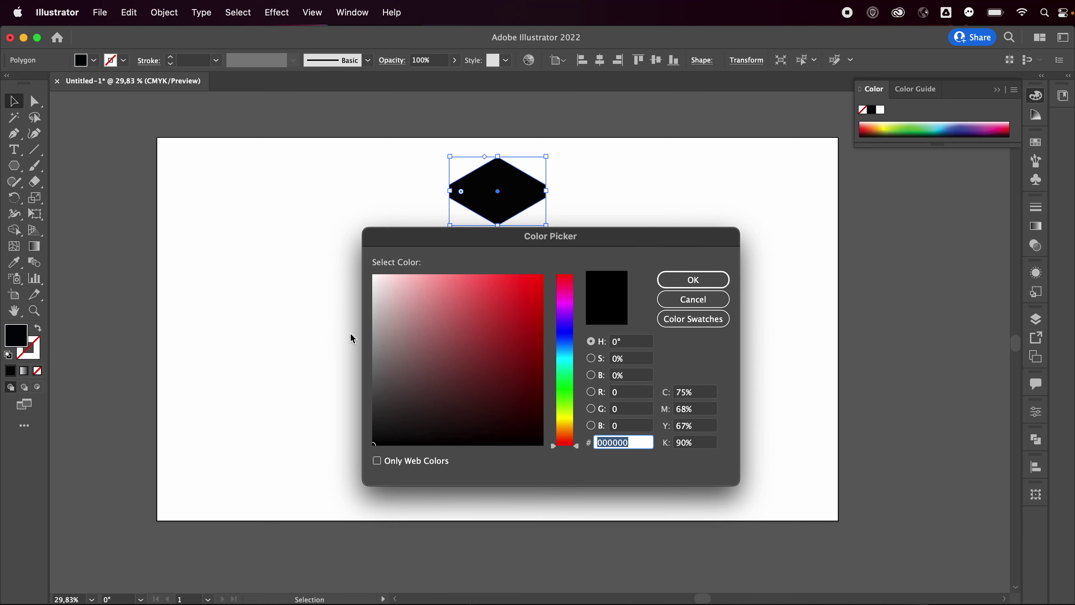
pyautogui.moveTo(376, 326); pyautogui.dragTo(362, 308)
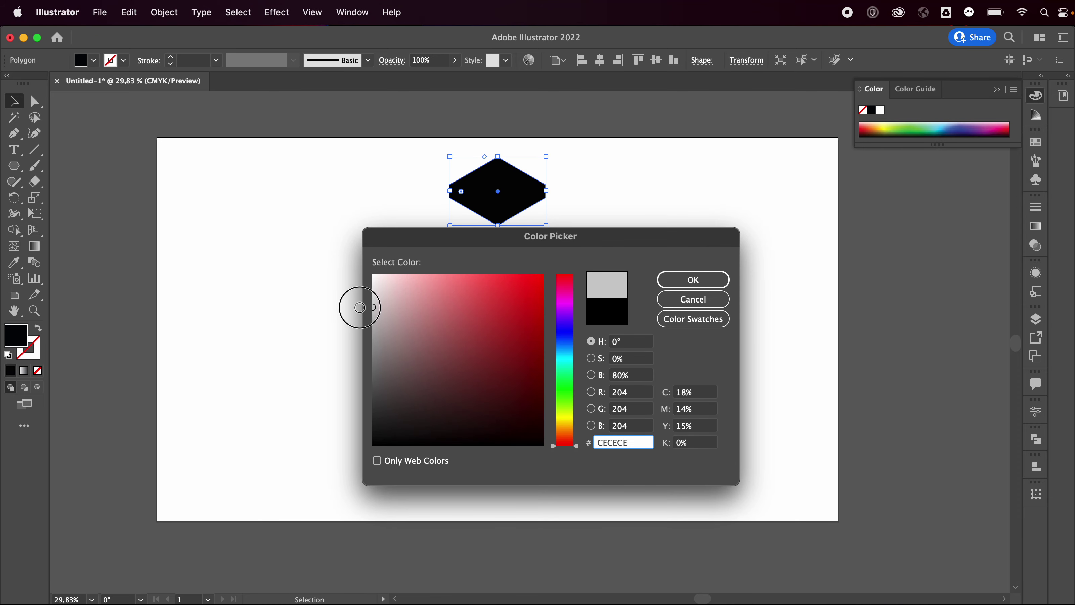
pyautogui.click(677, 285)
pyautogui.click(662, 288)
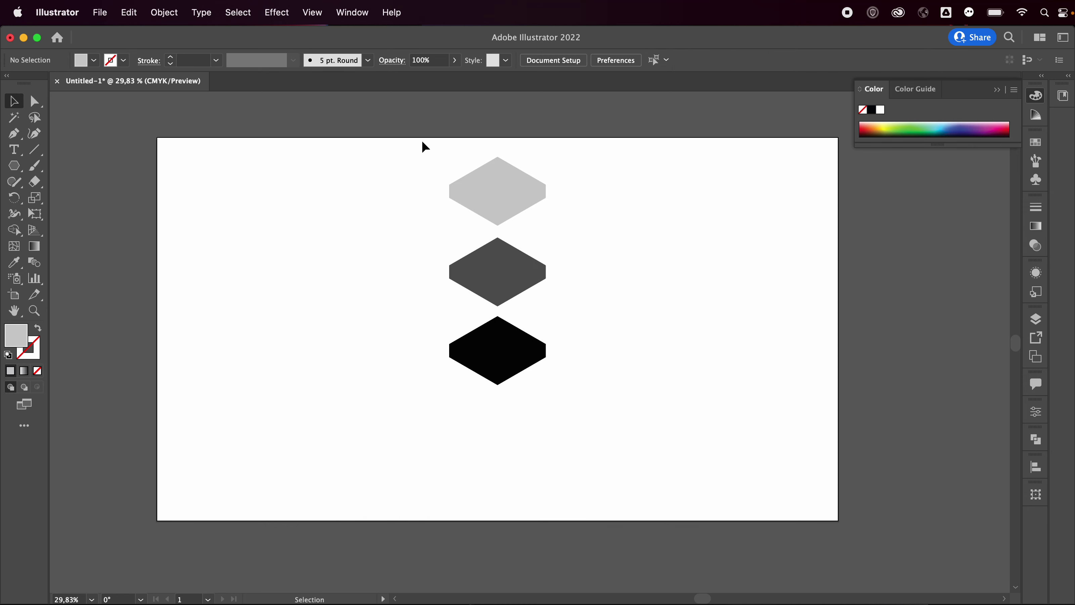
# Stack the dark grey and light grey shapes over the black one, each offset slightly upward so the lower edges show as layers.
pyautogui.moveTo(492, 279); pyautogui.dragTo(513, 354)
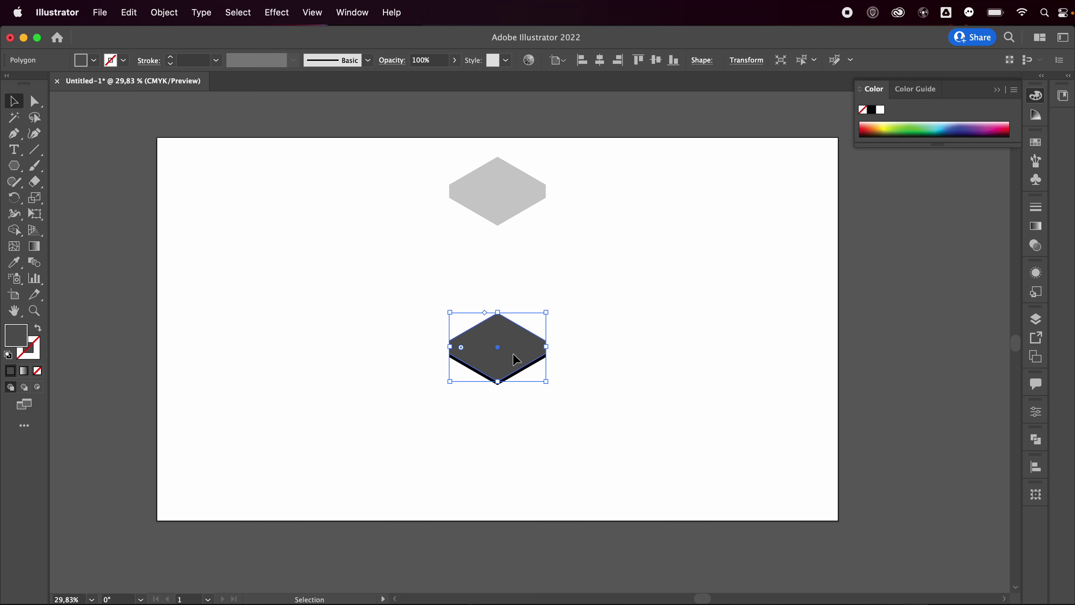
pyautogui.click(606, 354)
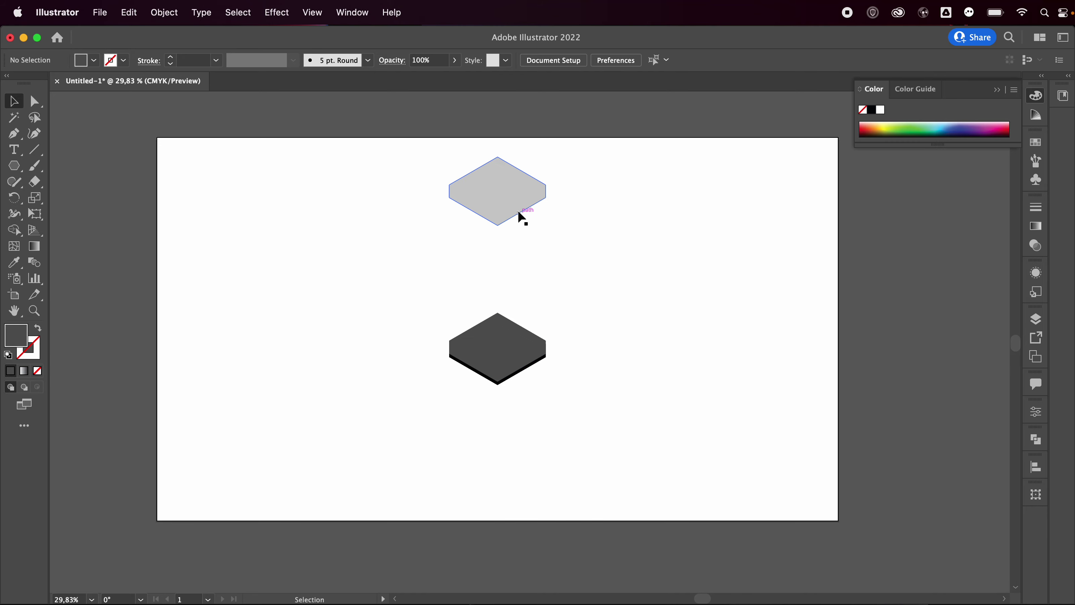
pyautogui.moveTo(518, 199); pyautogui.dragTo(516, 349)
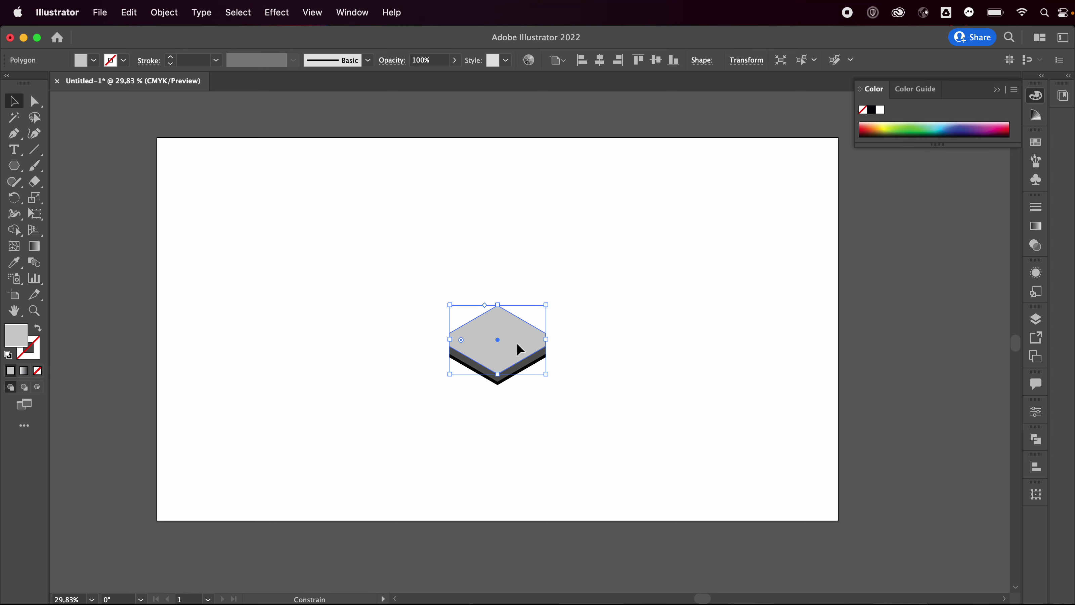
# Shift the upper three anchor points of the light grey shape down to make its vertical sides shorter.
pyautogui.scroll(-1, 516, 348)
pyautogui.press('a')
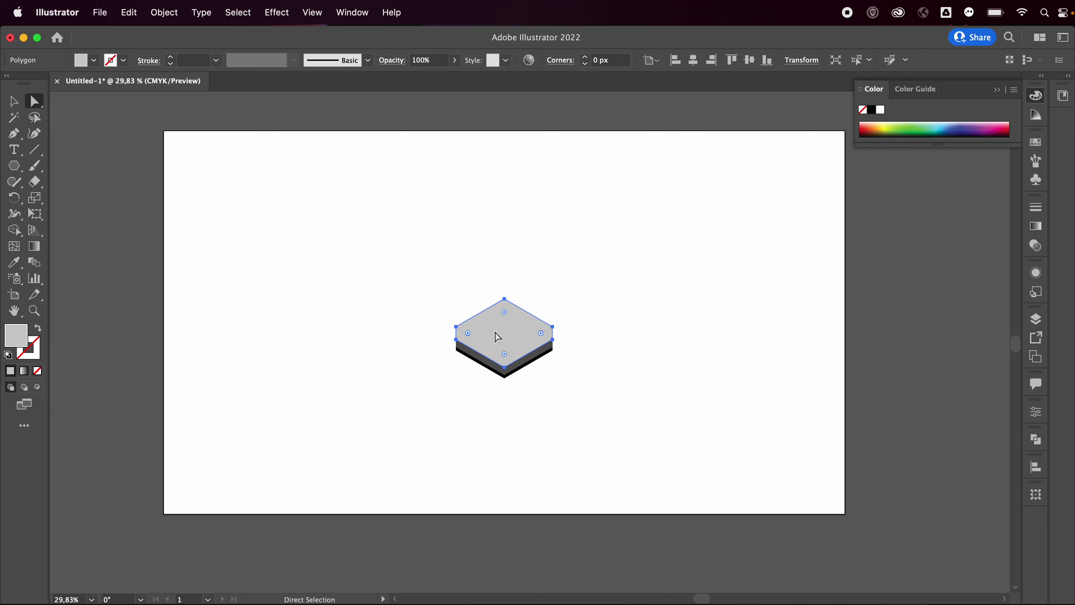
pyautogui.click(458, 327)
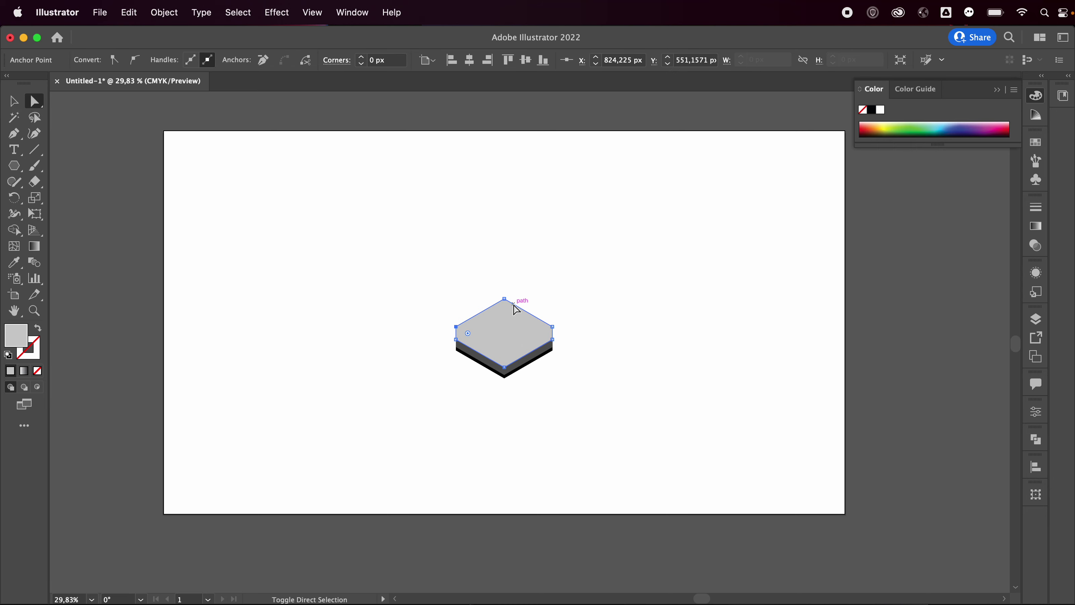
pyautogui.keyDown('shift'); pyautogui.click(505, 299); pyautogui.keyUp('shift')
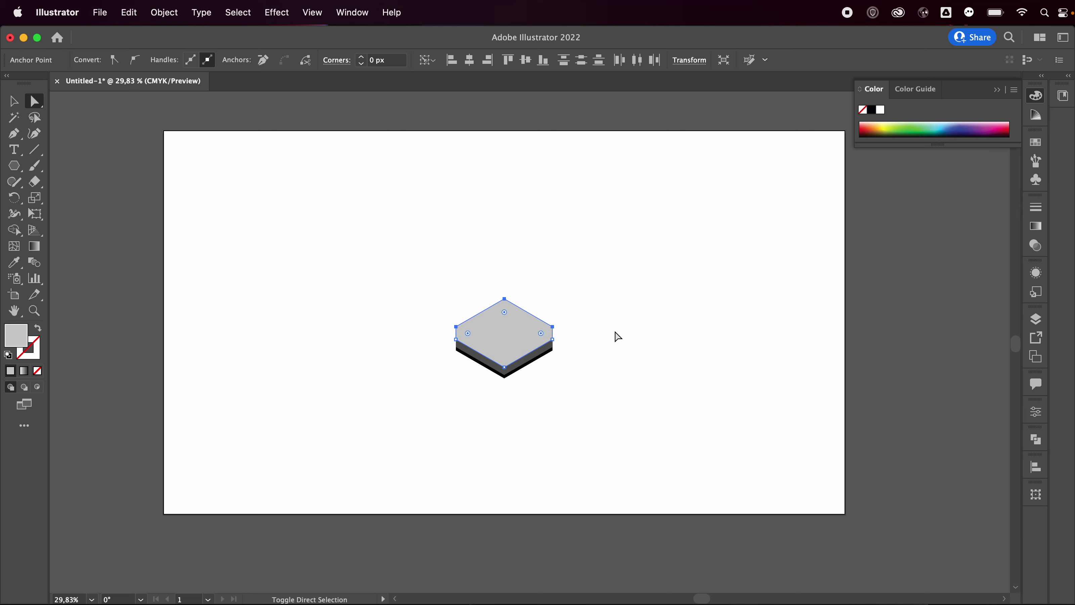
pyautogui.press('Down')
pyautogui.press('Down')
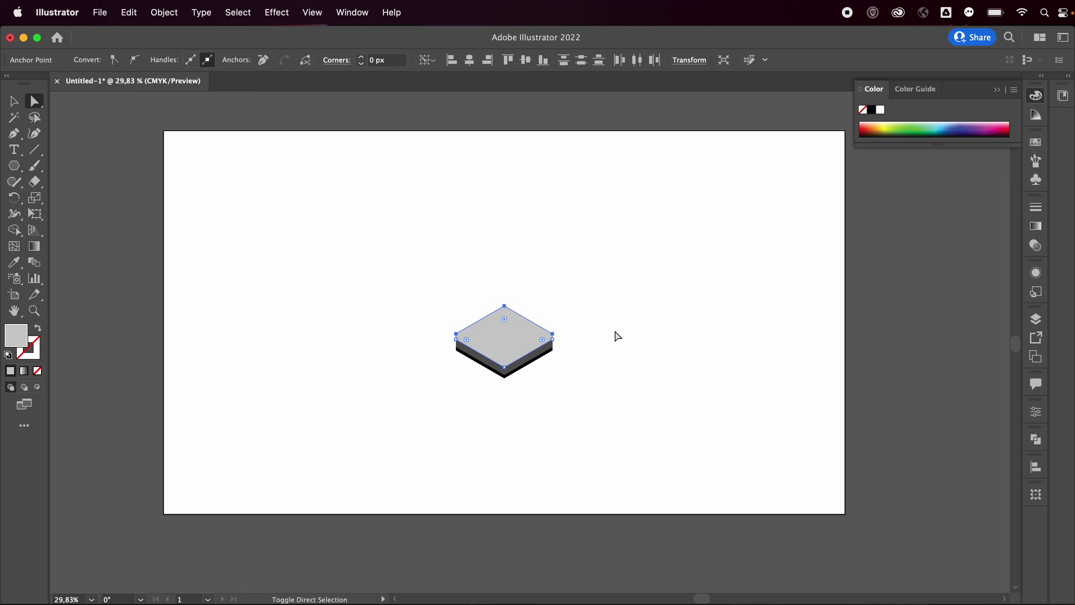
pyautogui.press('Down')
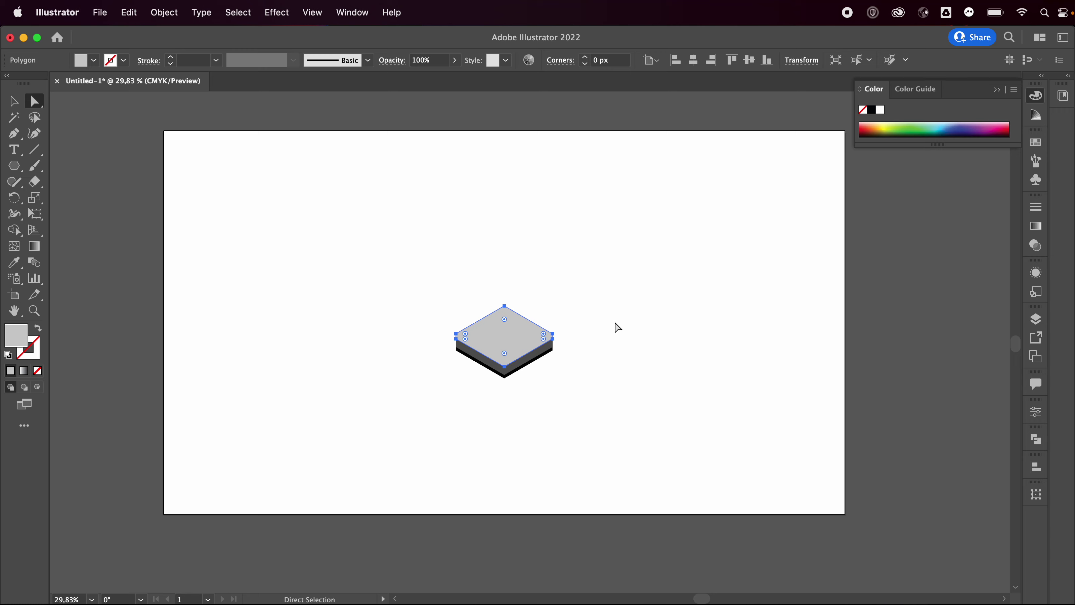
pyautogui.click(610, 355)
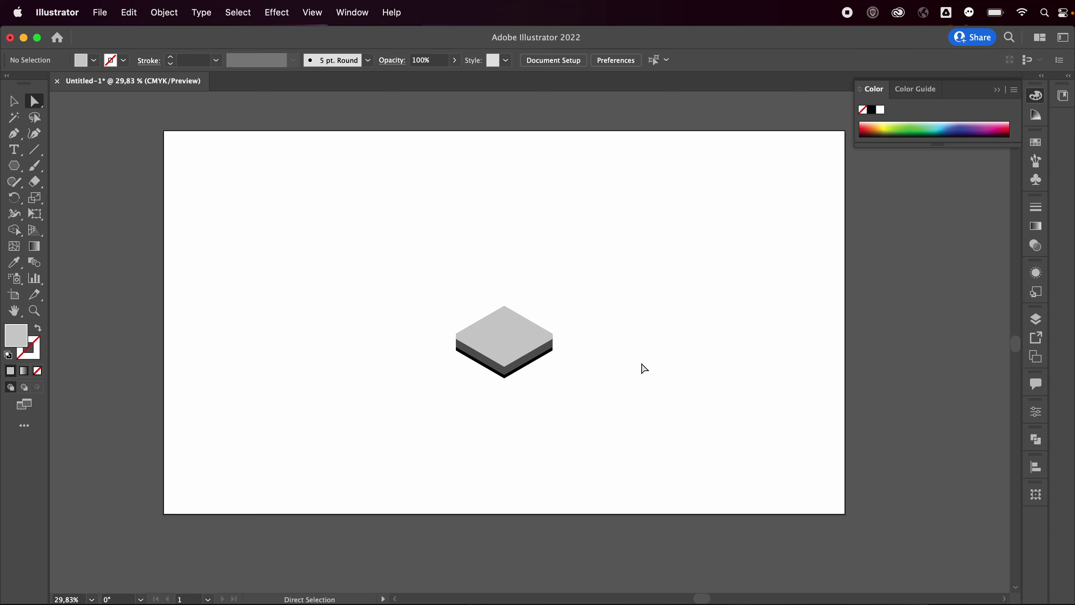
# Select all three stacked layers and move them left and slightly down on the artboard.
pyautogui.press('v')
pyautogui.moveTo(427, 284); pyautogui.dragTo(629, 416)
pyautogui.moveTo(523, 345); pyautogui.dragTo(468, 360)
pyautogui.click(583, 254)
# Draw a small, wide light grey ellipse in the empty area to the upper right of the layered block.
pyautogui.press('l')
pyautogui.moveTo(600, 266); pyautogui.dragTo(762, 253)
pyautogui.press('z')
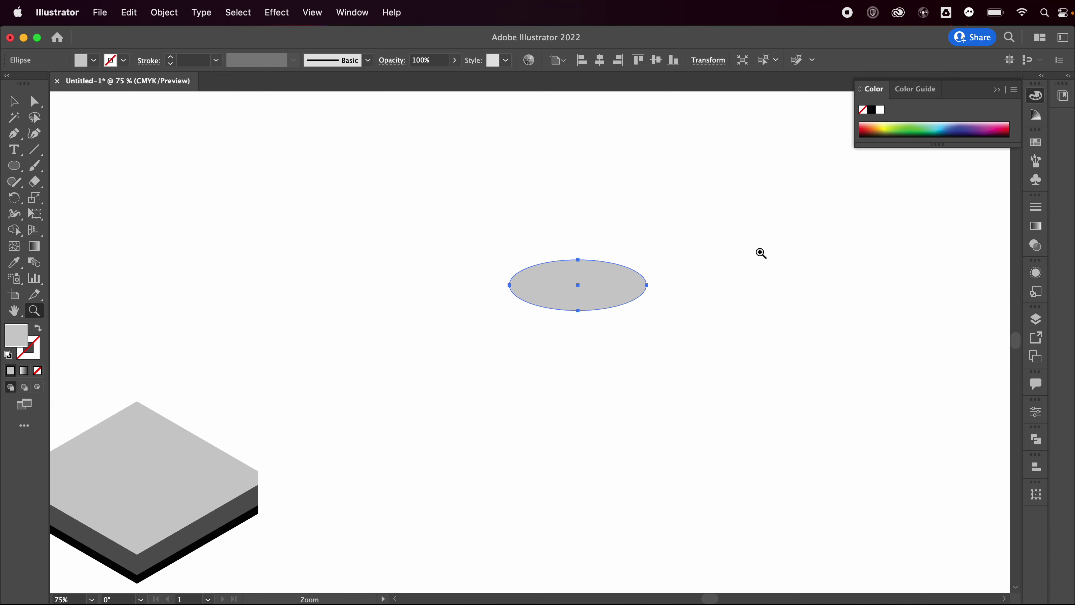
pyautogui.press('v')
# Draw a rectangle spanning the ellipse's full width and rising from its side anchor points.
pyautogui.click(17, 167)
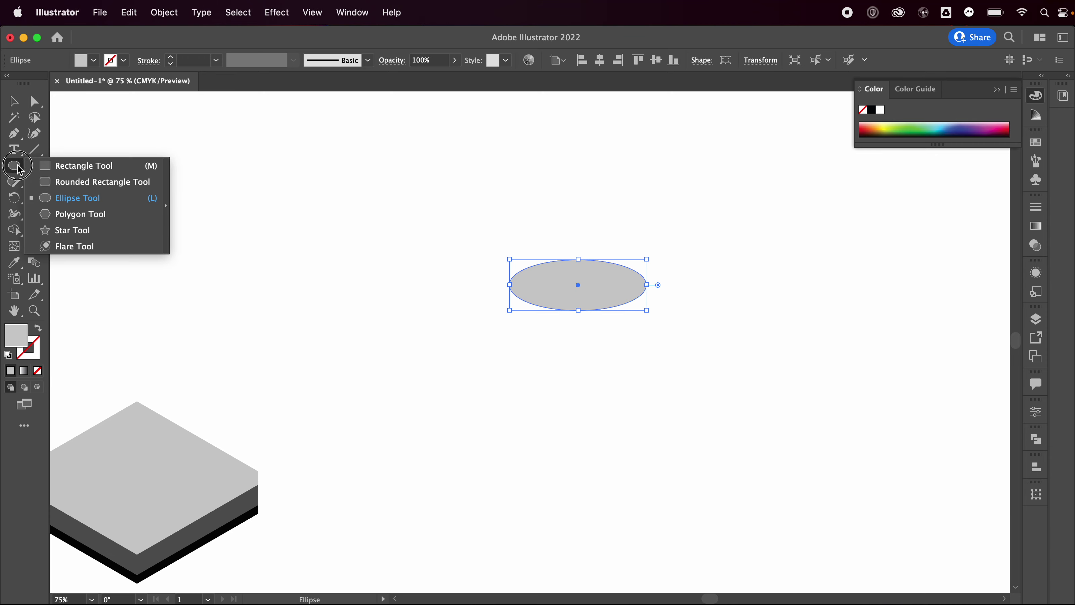
pyautogui.click(72, 165)
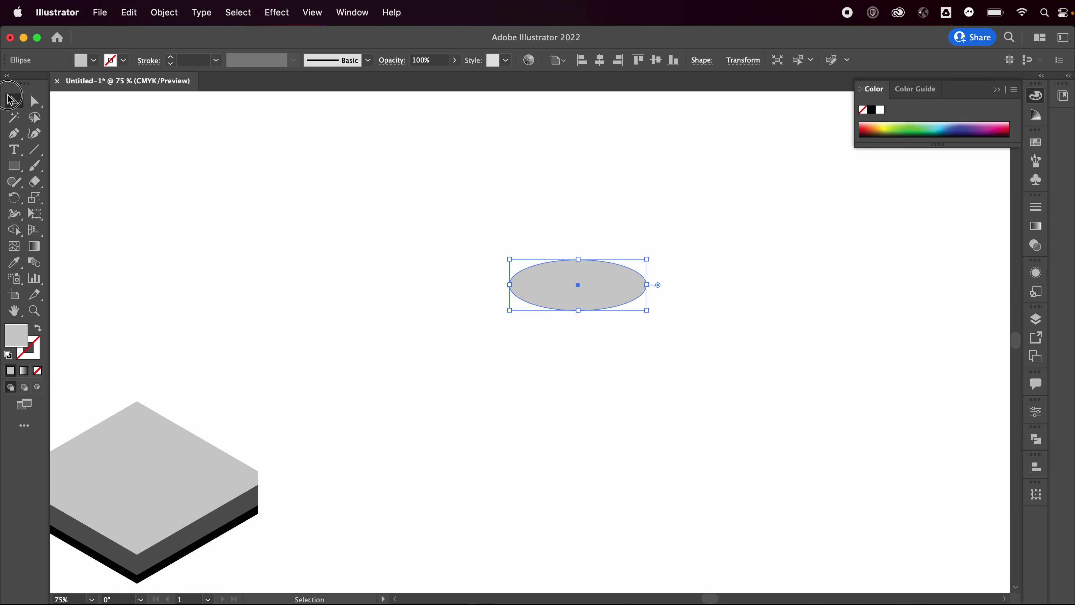
pyautogui.keyDown('super'); pyautogui.click(71, 183); pyautogui.keyUp('super')
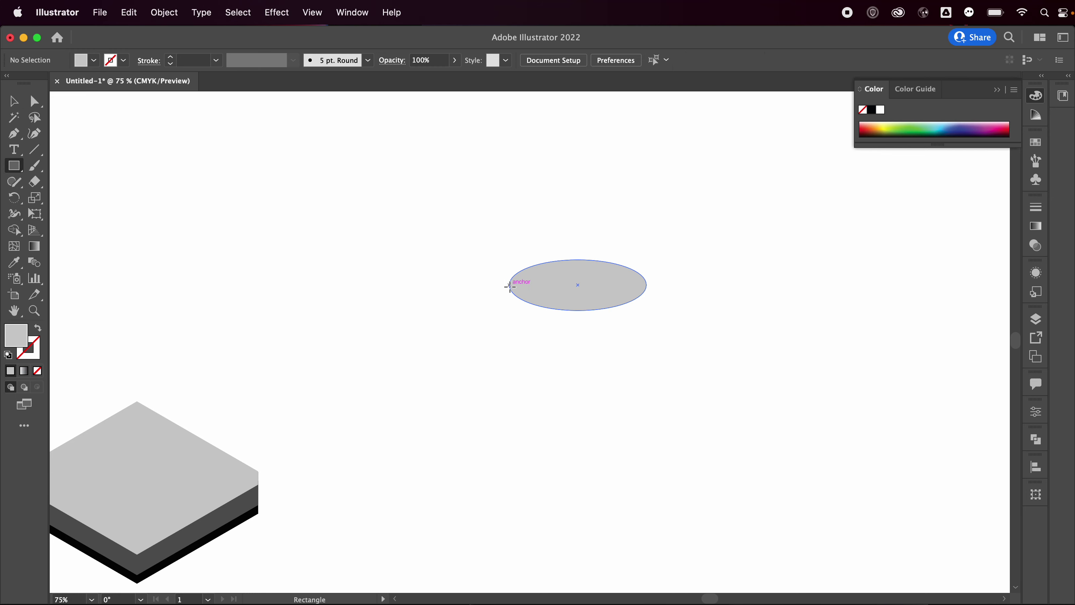
pyautogui.moveTo(509, 284)
pyautogui.mouseDown()
pyautogui.moveTo(644, 286)
pyautogui.moveTo(647, 245)
pyautogui.mouseUp()
# Duplicate the ellipse straight up so it is centred on the rectangle's upper edge.
pyautogui.press('v')
pyautogui.click(584, 296)
pyautogui.keyDown('alt'); pyautogui.keyDown('shift'); pyautogui.moveTo(583, 297); pyautogui.dragTo(585, 255); pyautogui.keyUp('shift'); pyautogui.keyUp('alt')
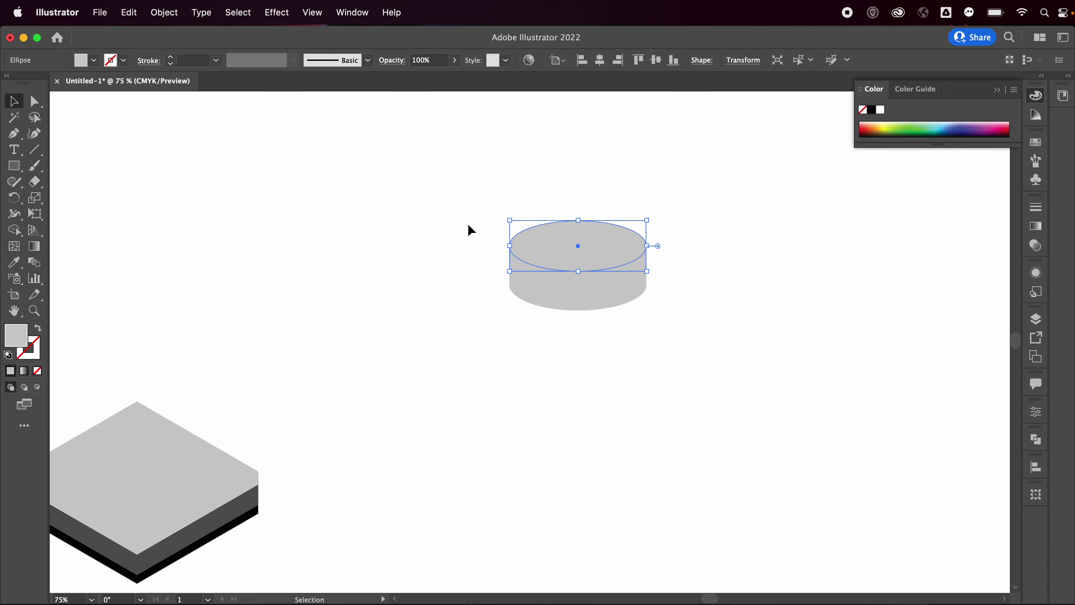
# Use Shape Builder on the ellipses and rectangle to remove the upper ellipse area and merge the remainder into one curved band.
pyautogui.moveTo(472, 178); pyautogui.dragTo(720, 359)
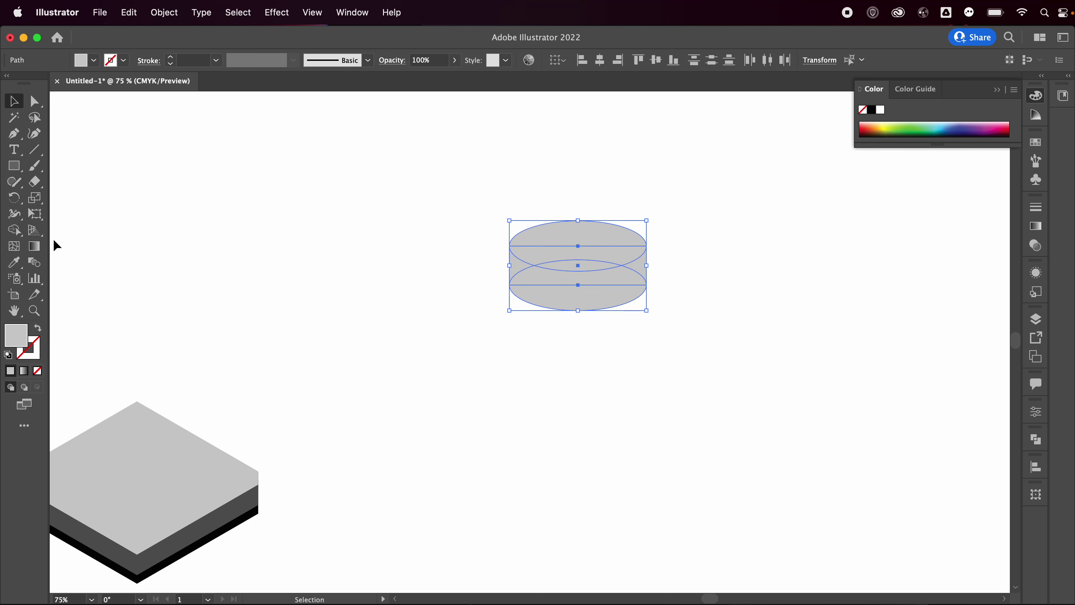
pyautogui.click(13, 230)
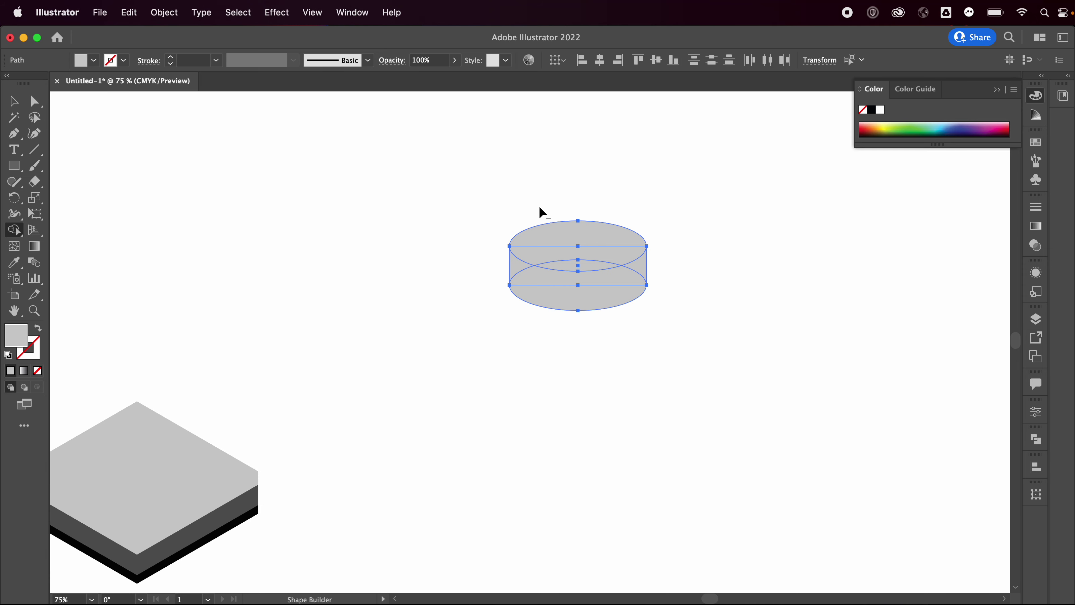
pyautogui.moveTo(540, 207); pyautogui.dragTo(578, 266)
pyautogui.moveTo(517, 272); pyautogui.dragTo(639, 271)
pyautogui.press('v')
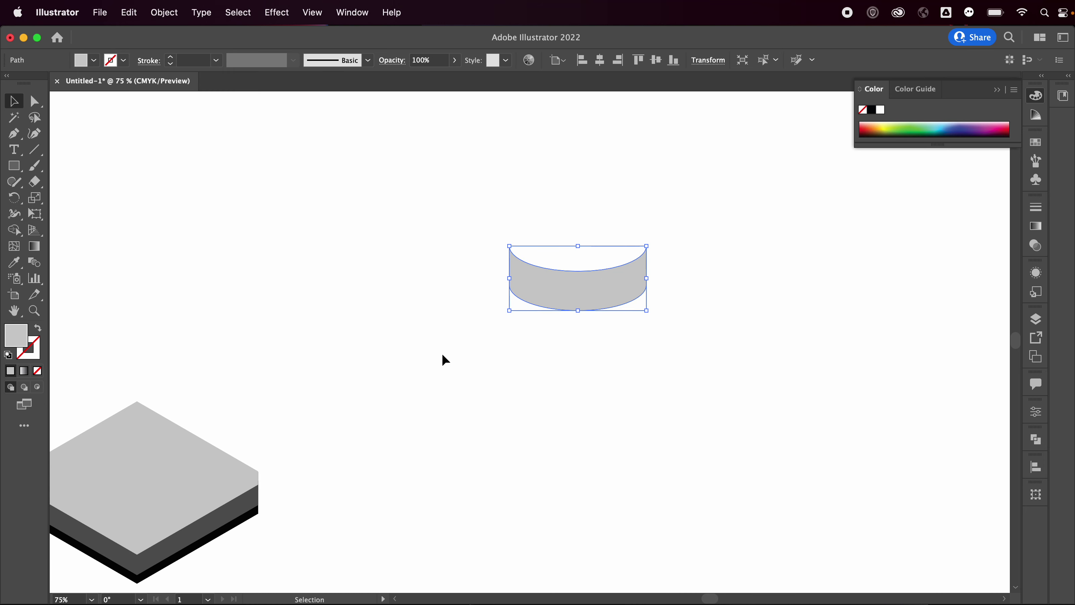
# Recolour the curved band with the dark grey sampled from the block's middle layer.
pyautogui.press('i')
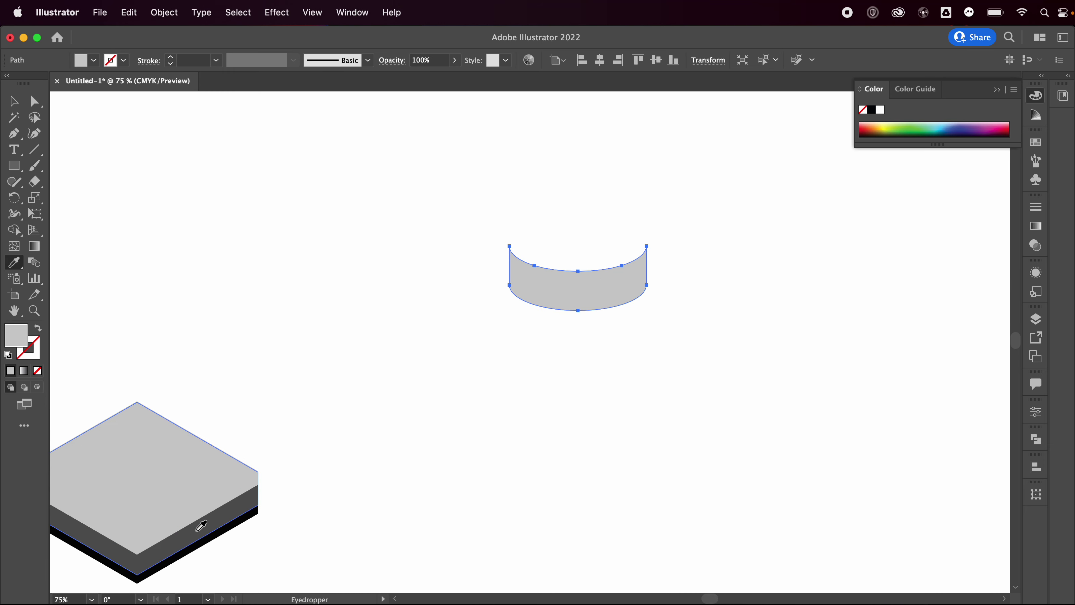
pyautogui.click(198, 530)
pyautogui.press('v')
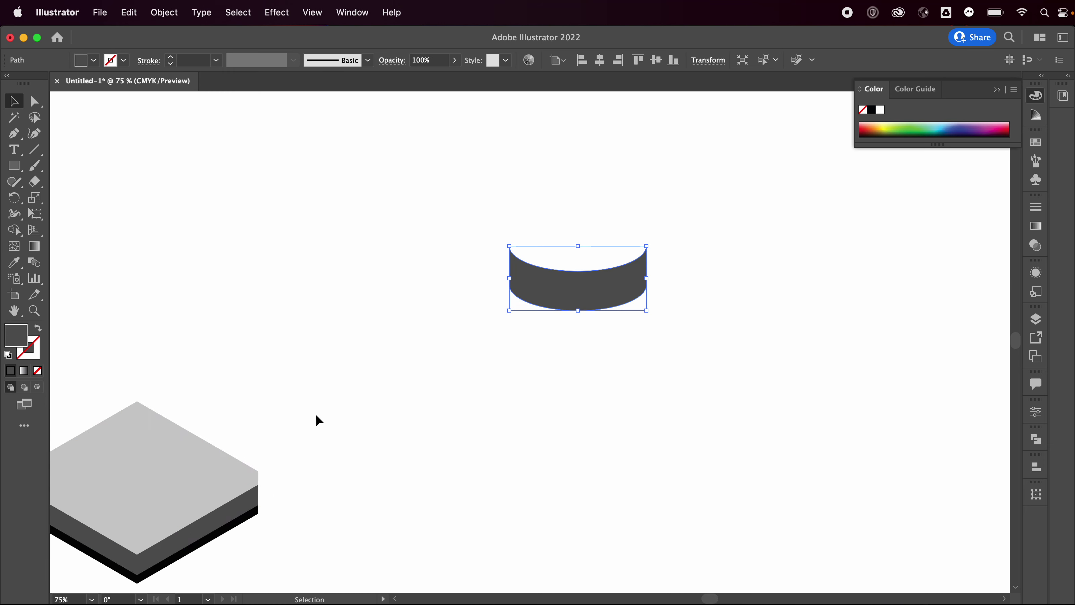